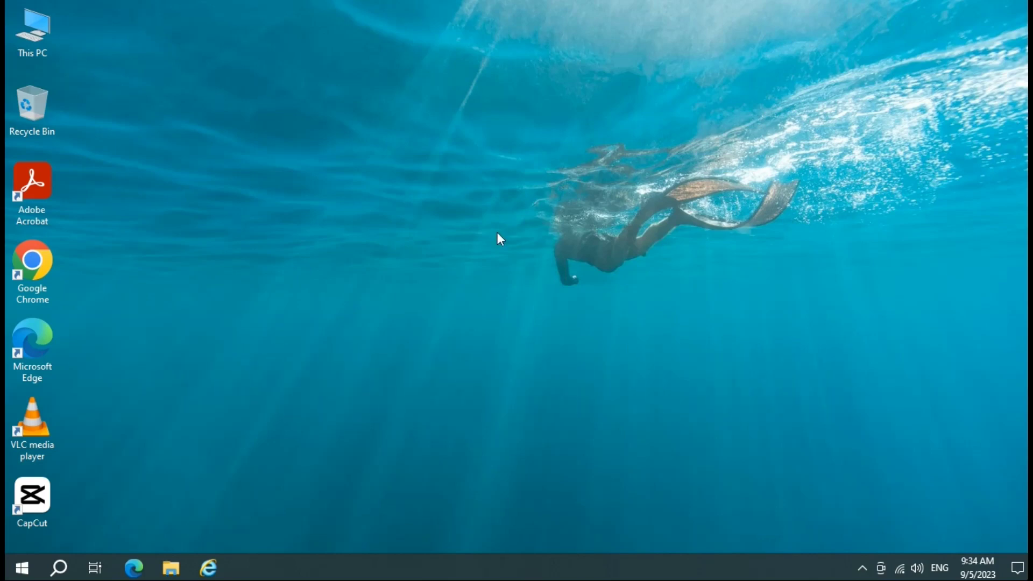
- Open the Windows Temp folder by running "Temp" from the Run dialog
{"action": "key", "text": "super+r"}
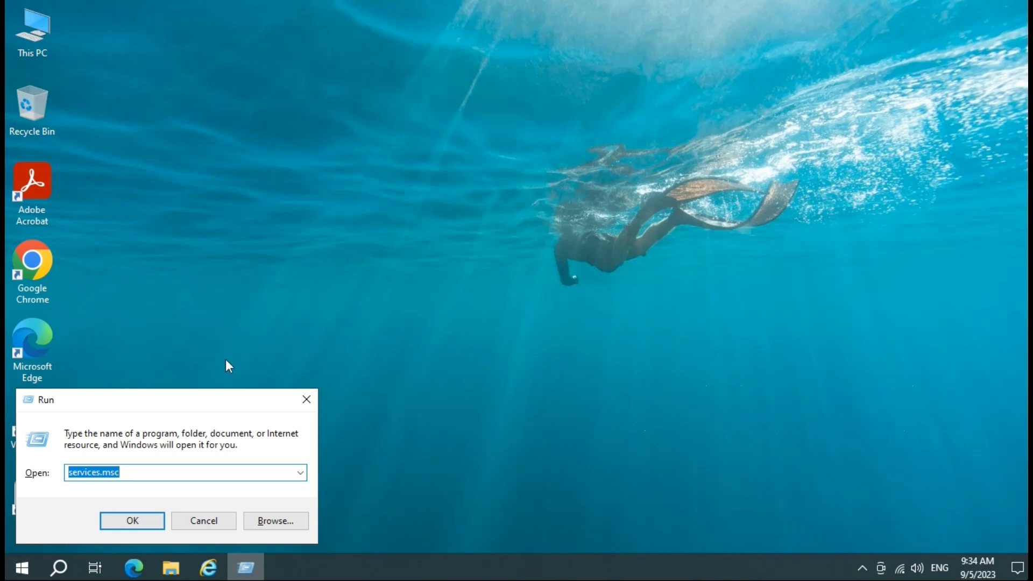
{"action": "left_click_drag", "start_coordinate": [146, 406], "coordinate": [433, 207]}
{"action": "type", "text": "Temp"}
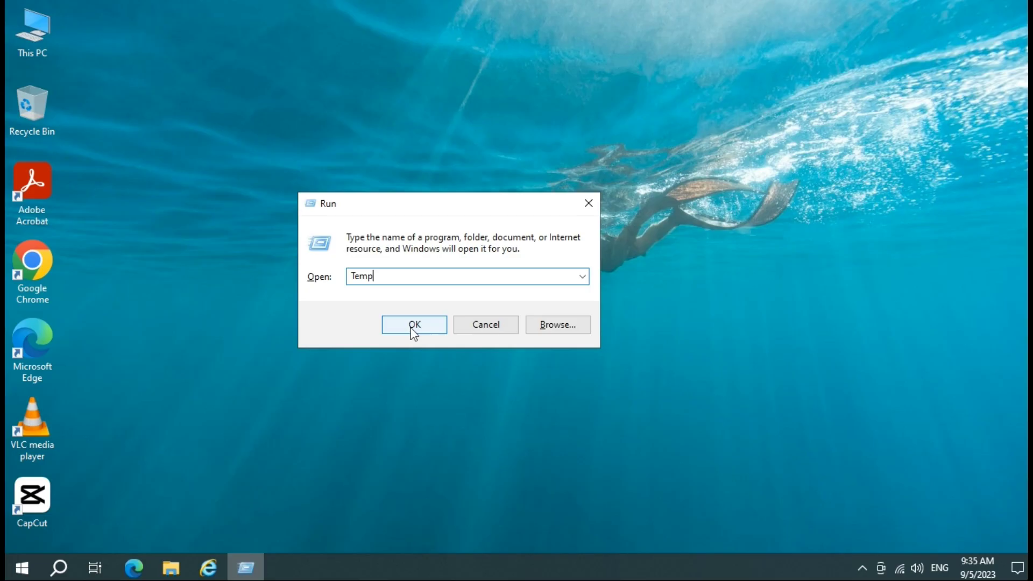
{"action": "left_click", "coordinate": [413, 329]}
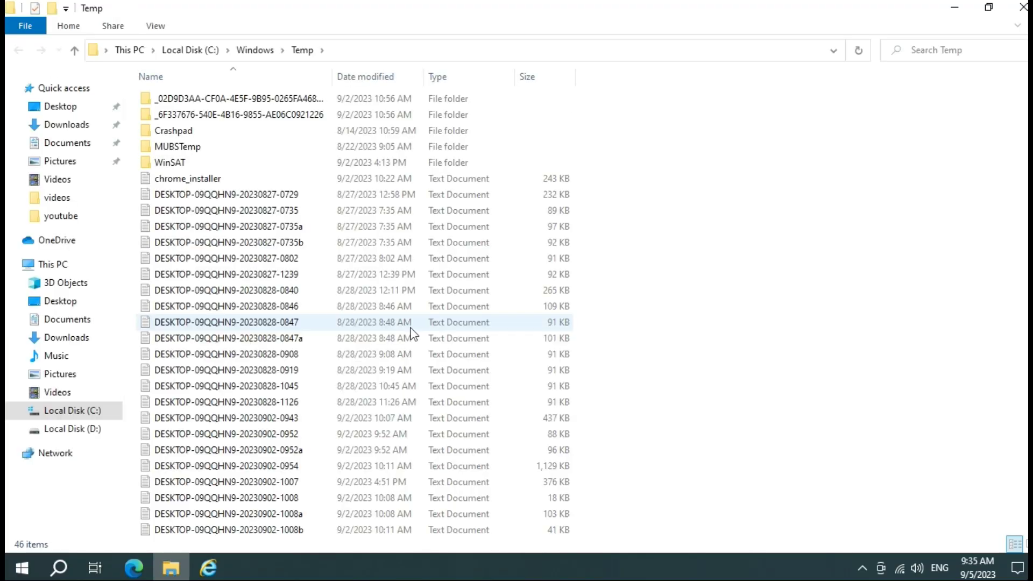
- Permanently delete all items in the Windows Temp folder, skipping every file in use, and close the folder window
{"action": "scroll", "coordinate": [412, 334], "scroll_direction": "down", "scroll_amount": 7}
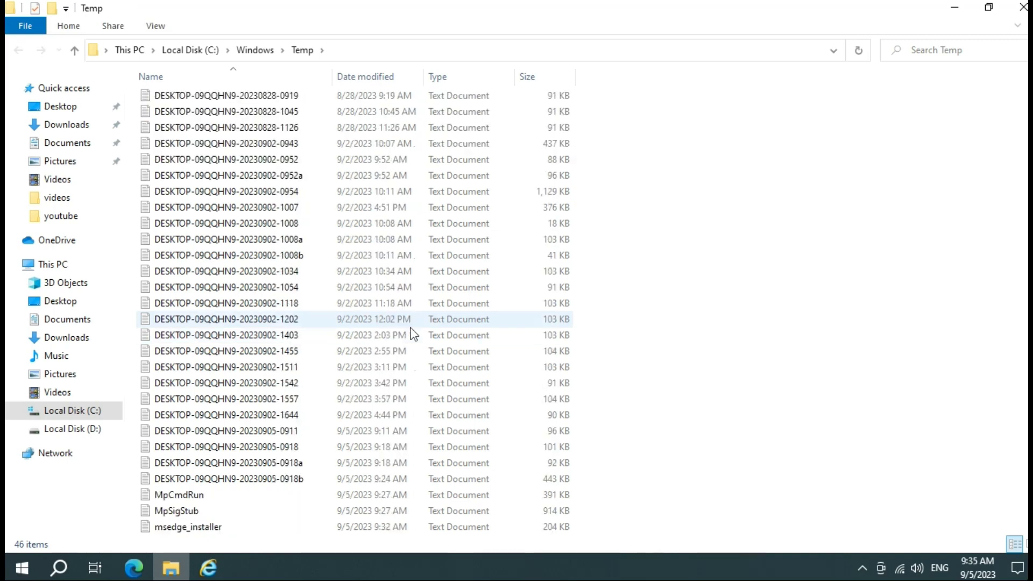
{"action": "scroll", "coordinate": [412, 334], "scroll_direction": "up", "scroll_amount": 6}
{"action": "scroll", "coordinate": [412, 334], "scroll_direction": "up", "scroll_amount": 2}
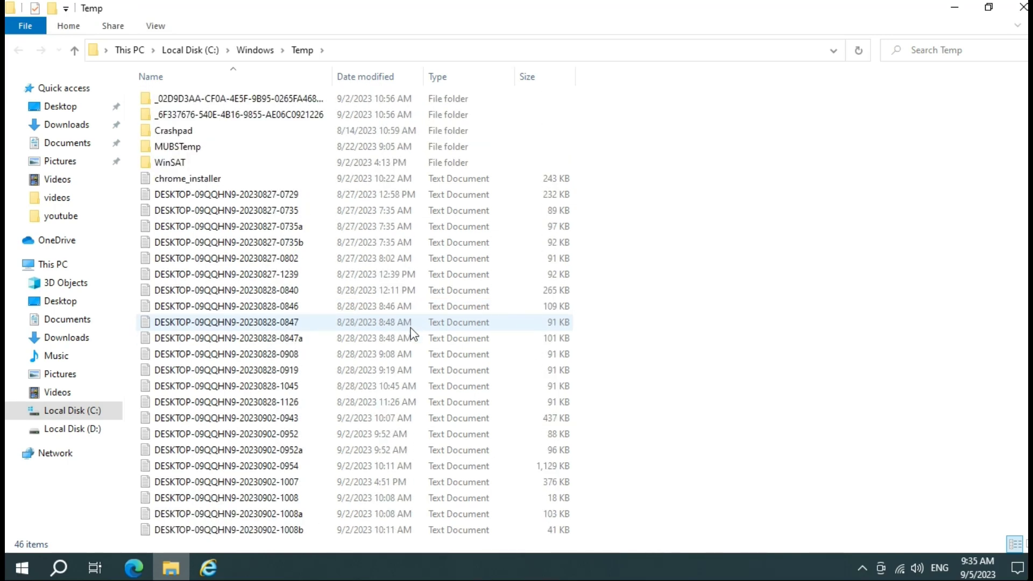
{"action": "key", "text": "ctrl+a"}
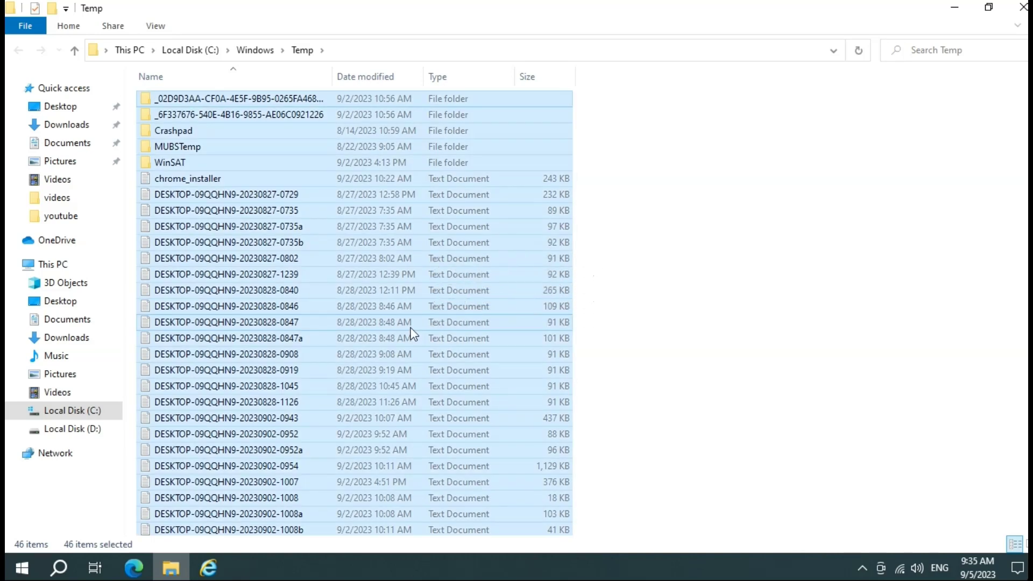
{"action": "key", "text": "shift+Delete"}
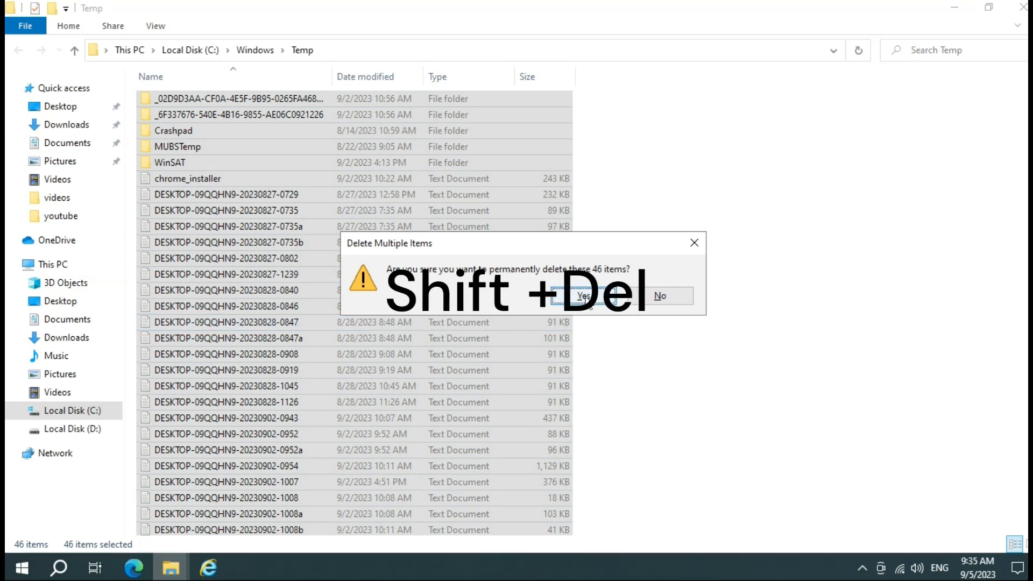
{"action": "left_click", "coordinate": [585, 298]}
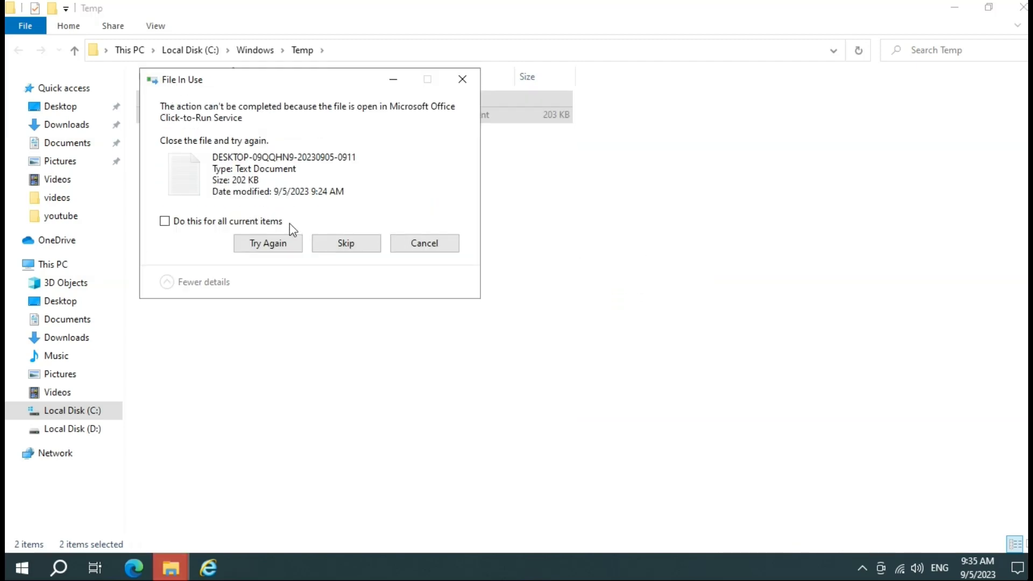
{"action": "left_click", "coordinate": [271, 221]}
{"action": "left_click", "coordinate": [346, 244]}
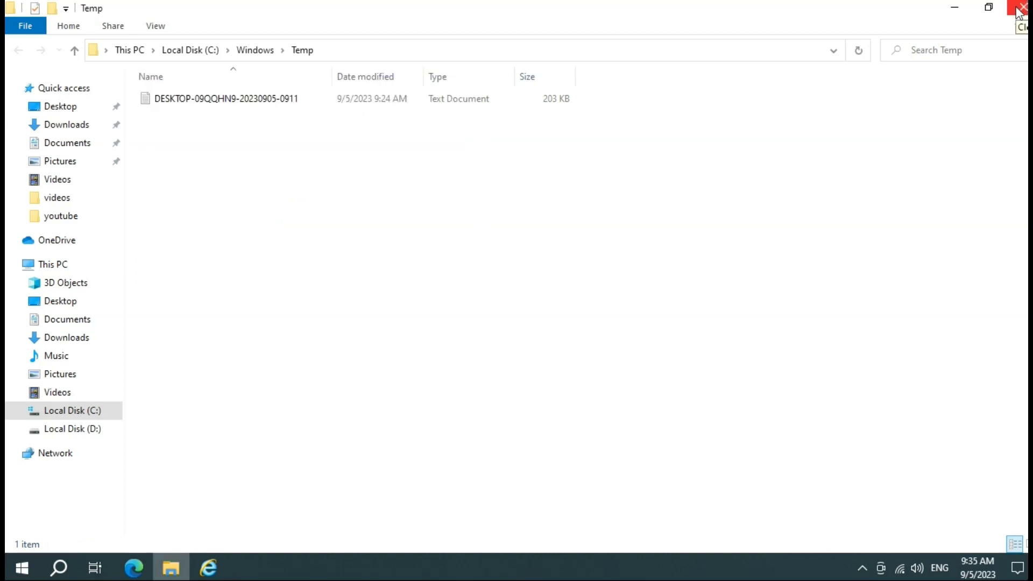
{"action": "left_click", "coordinate": [1019, 12]}
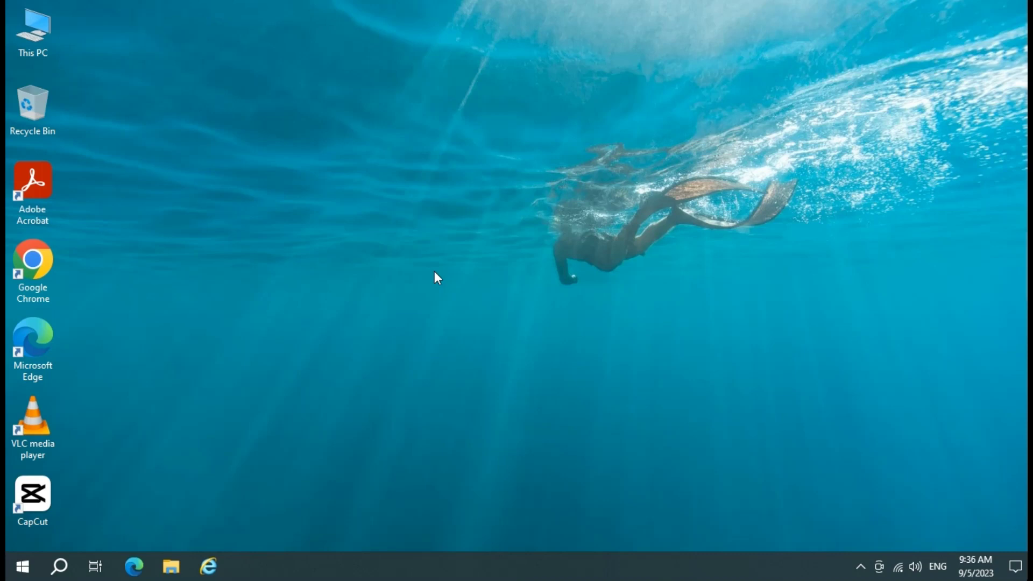
- Open the Prefetch folder by running "prefetch" from the Run dialog and grant permanent access to it
{"action": "key", "text": "super+r"}
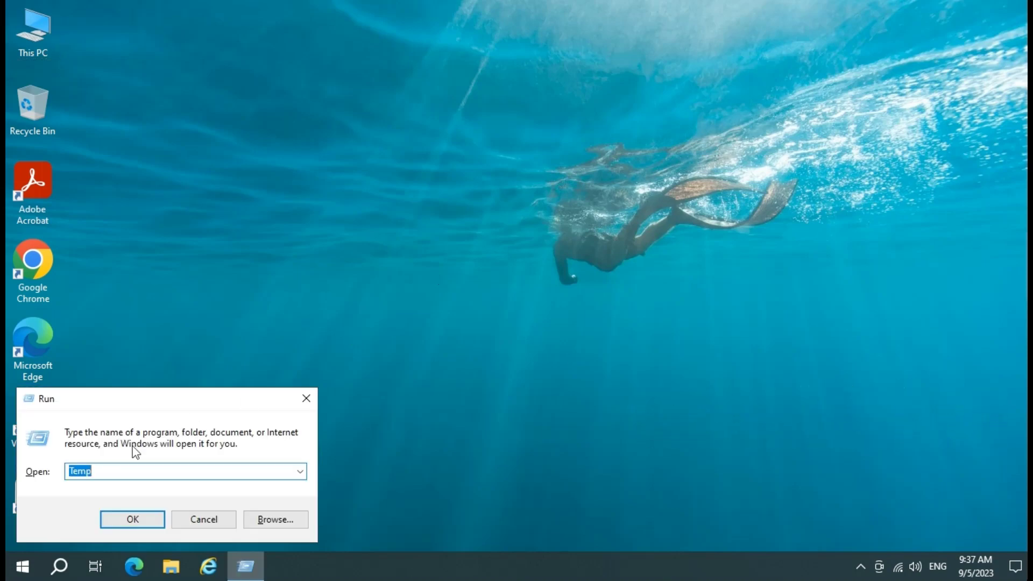
{"action": "left_click_drag", "start_coordinate": [153, 400], "coordinate": [548, 184]}
{"action": "type", "text": "pre"}
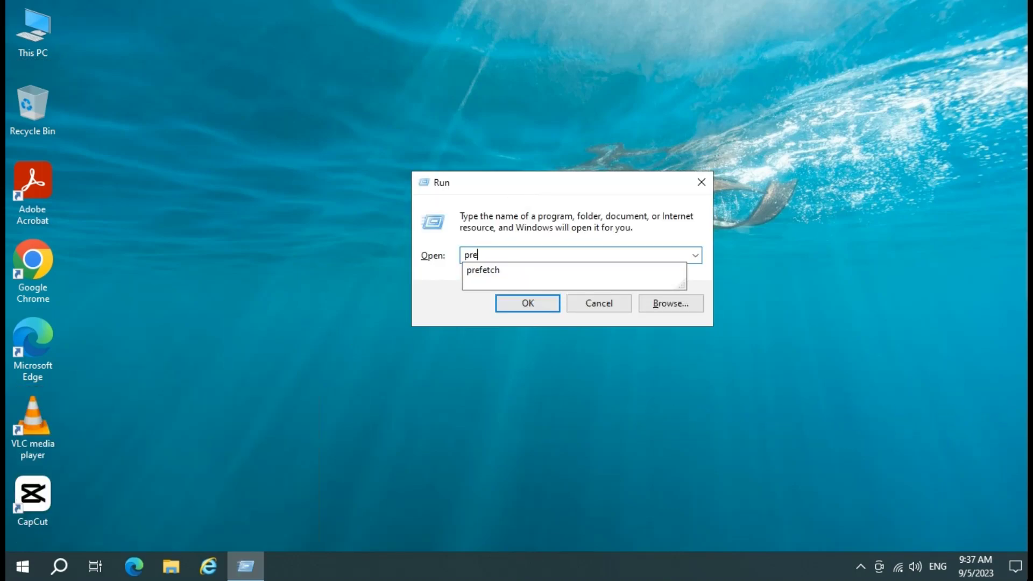
{"action": "key", "text": "Down"}
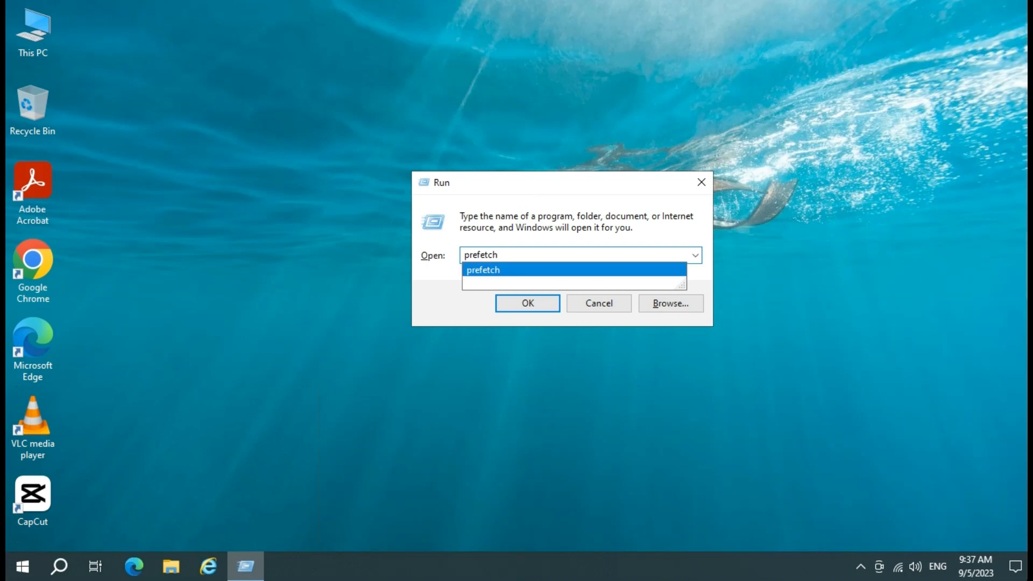
{"action": "left_click", "coordinate": [526, 307]}
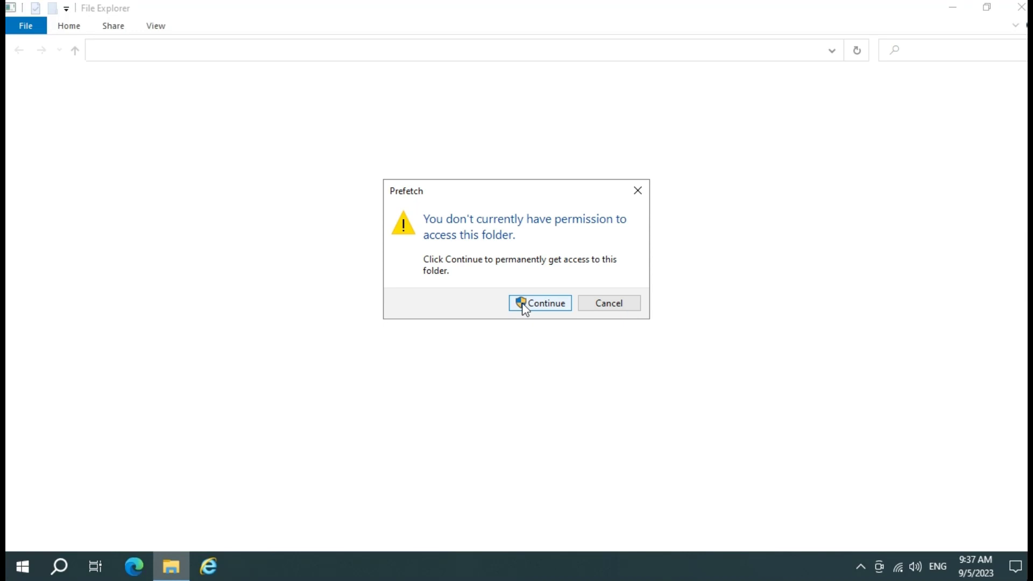
{"action": "left_click", "coordinate": [540, 302]}
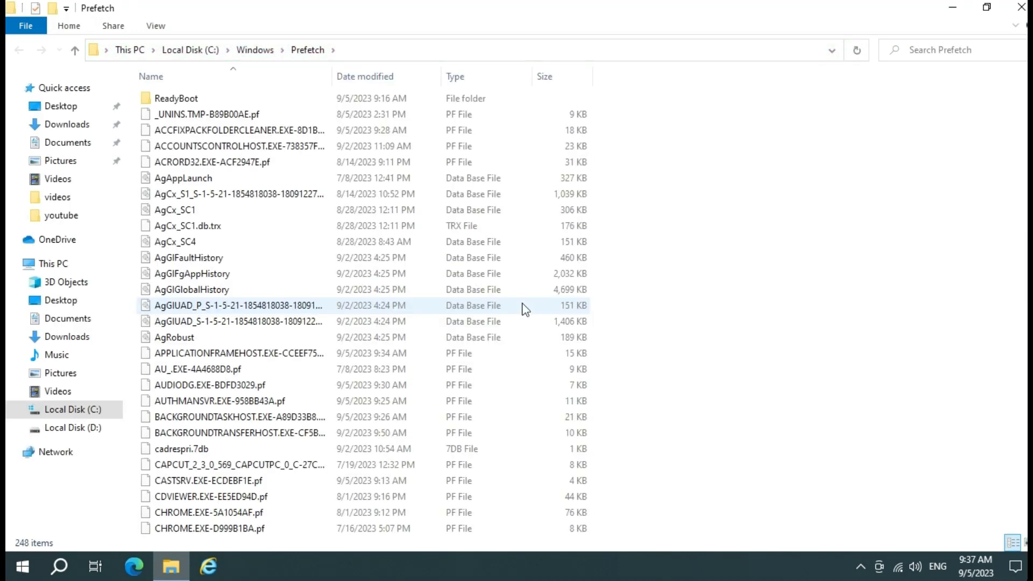
- Permanently delete all items in the Prefetch folder
{"action": "scroll", "coordinate": [526, 309], "scroll_direction": "down", "scroll_amount": 1}
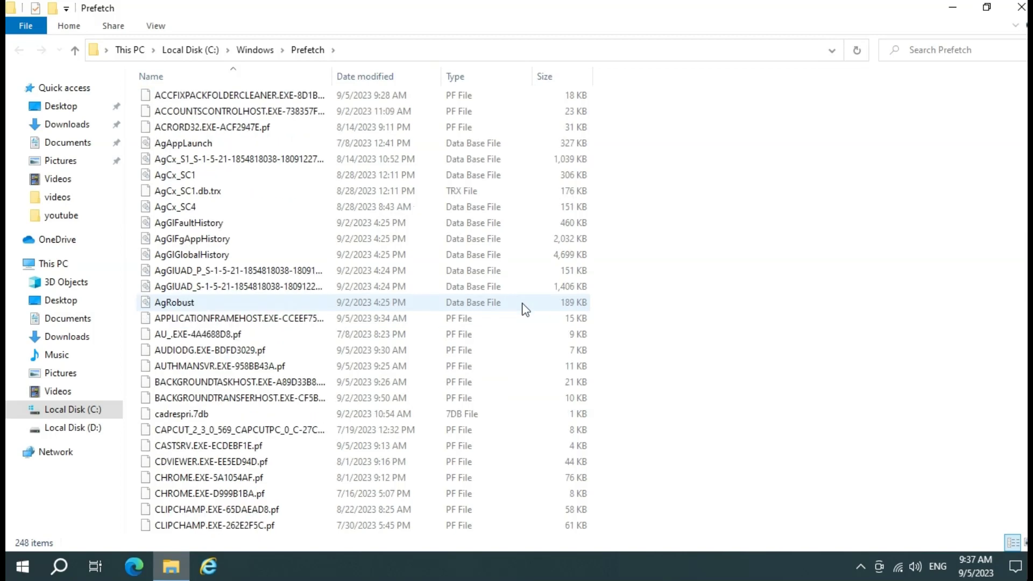
{"action": "left_click", "coordinate": [525, 310]}
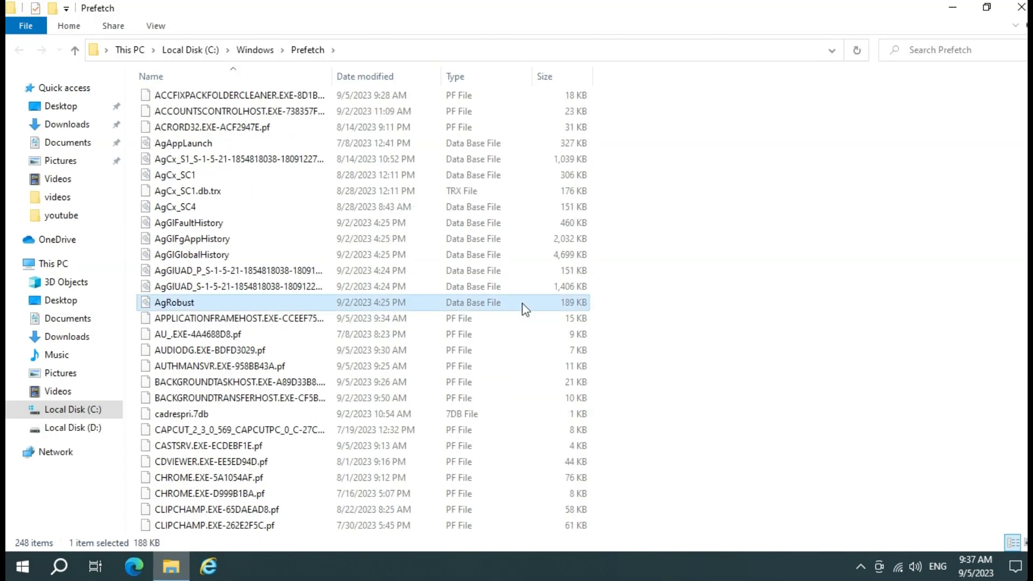
{"action": "key", "text": "ctrl+a"}
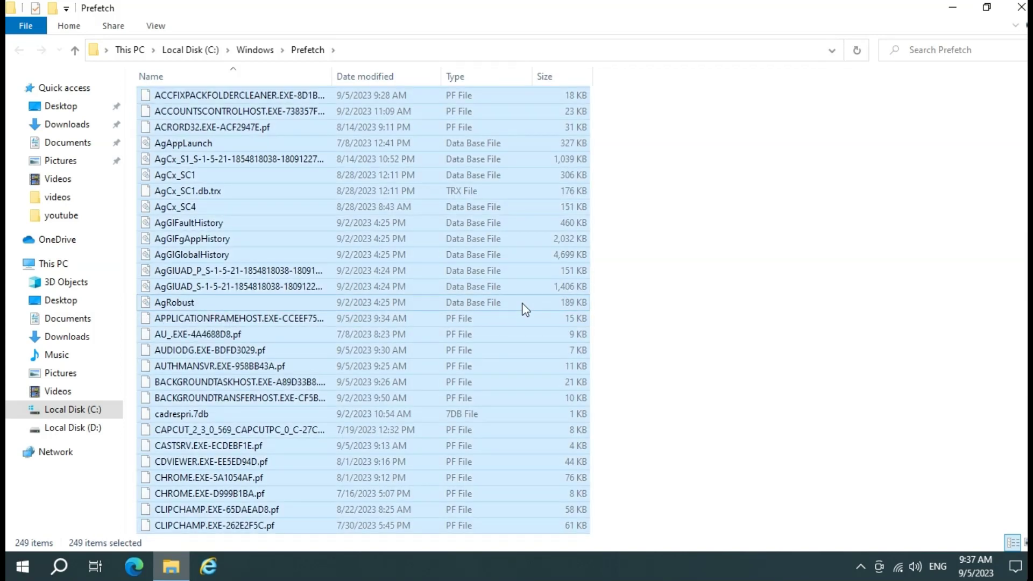
{"action": "key", "text": "shift+Delete"}
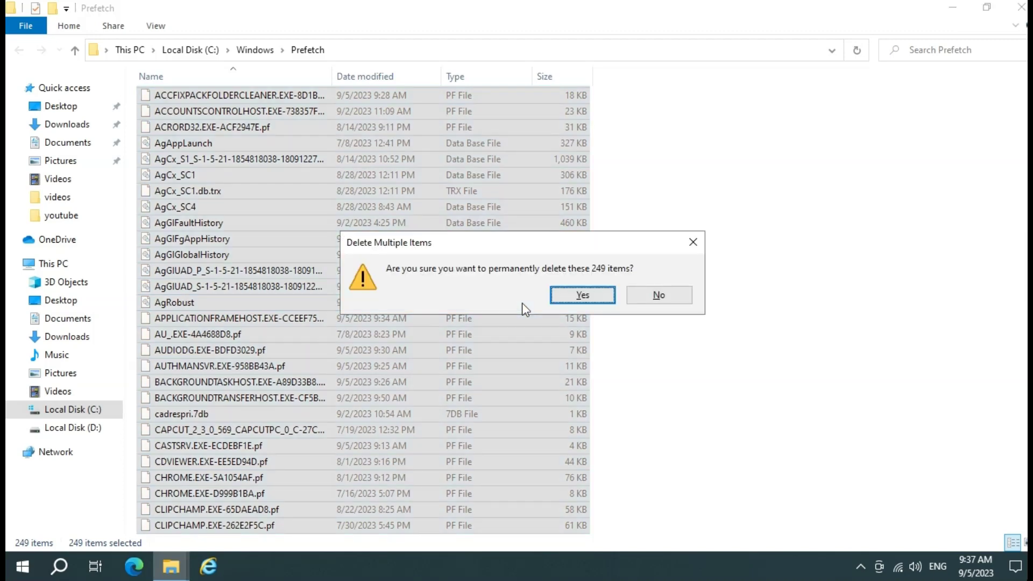
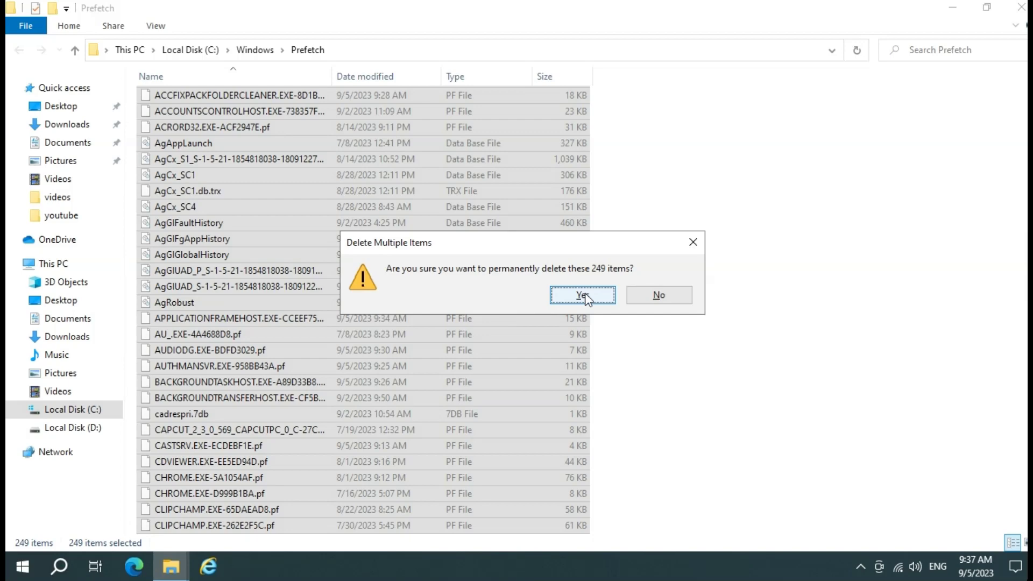
{"action": "left_click", "coordinate": [583, 296]}
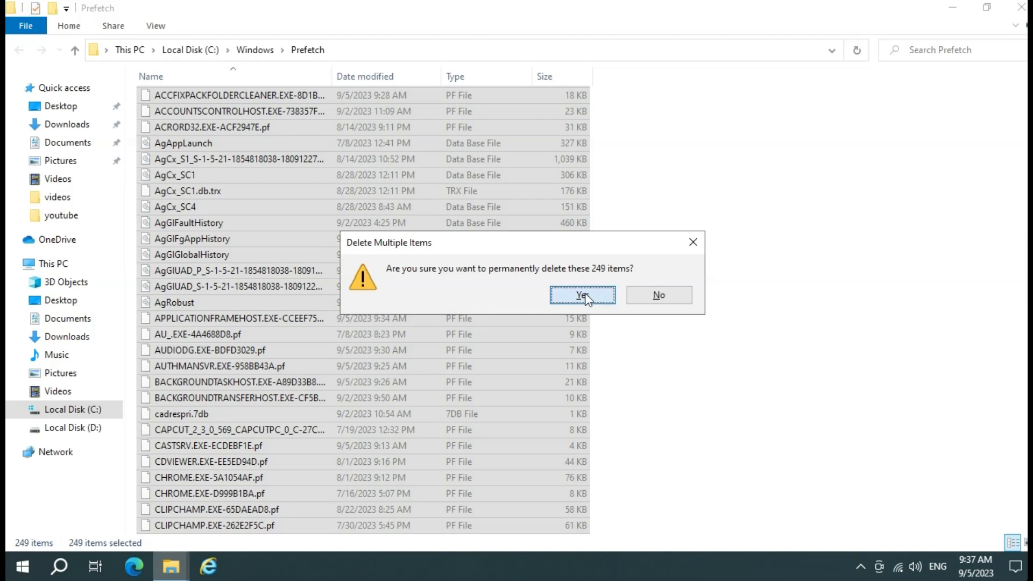
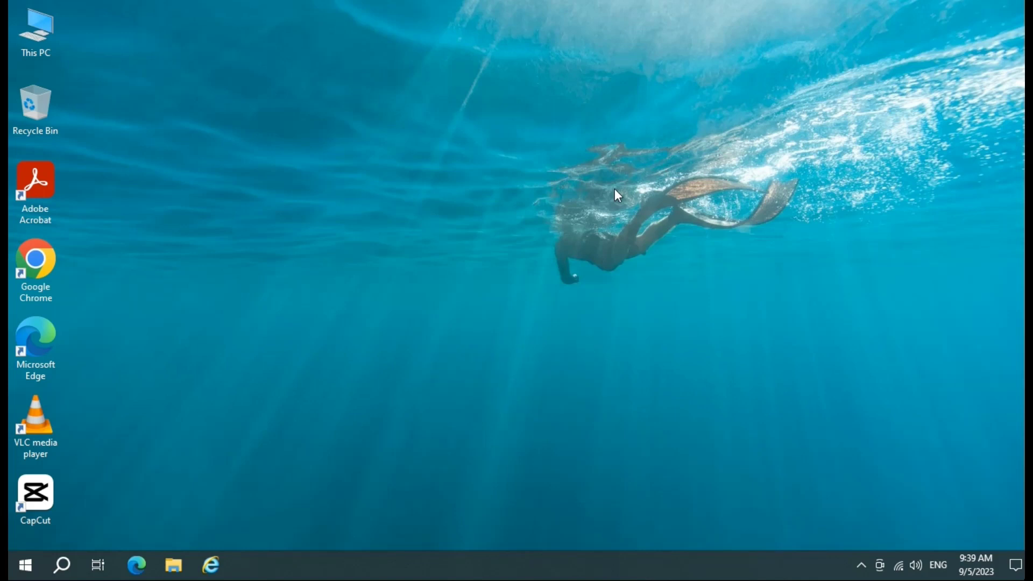
- Open the user account's local Temp folder by running "%temp%" from the Run dialog
{"action": "key", "text": "super+r"}
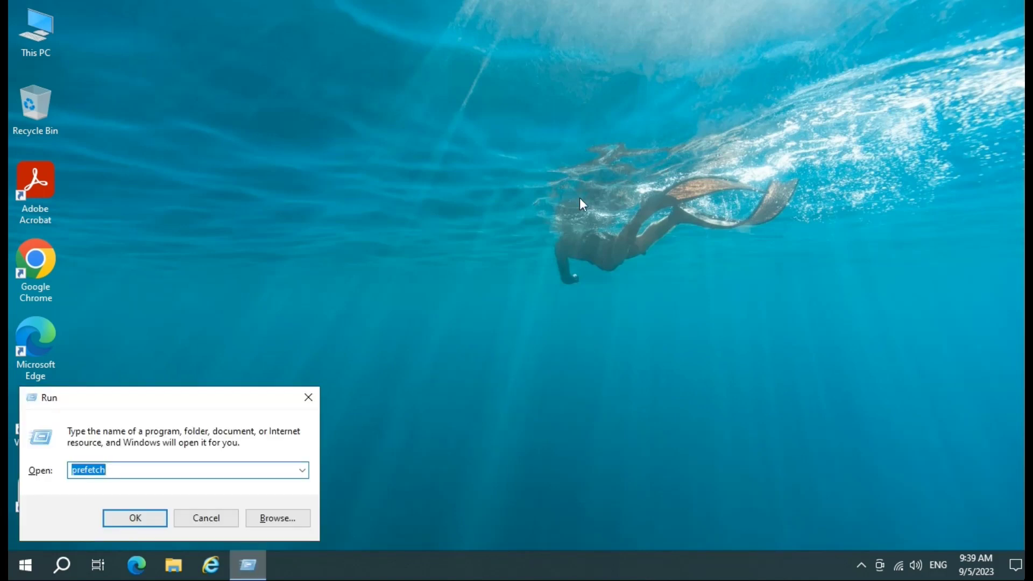
{"action": "left_click_drag", "start_coordinate": [184, 401], "coordinate": [457, 160]}
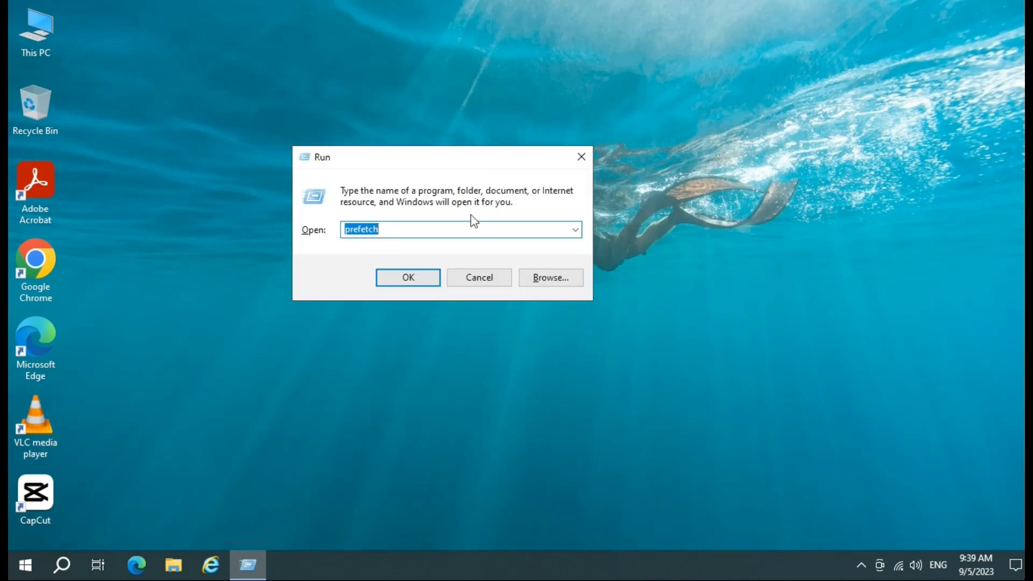
{"action": "type", "text": "%"}
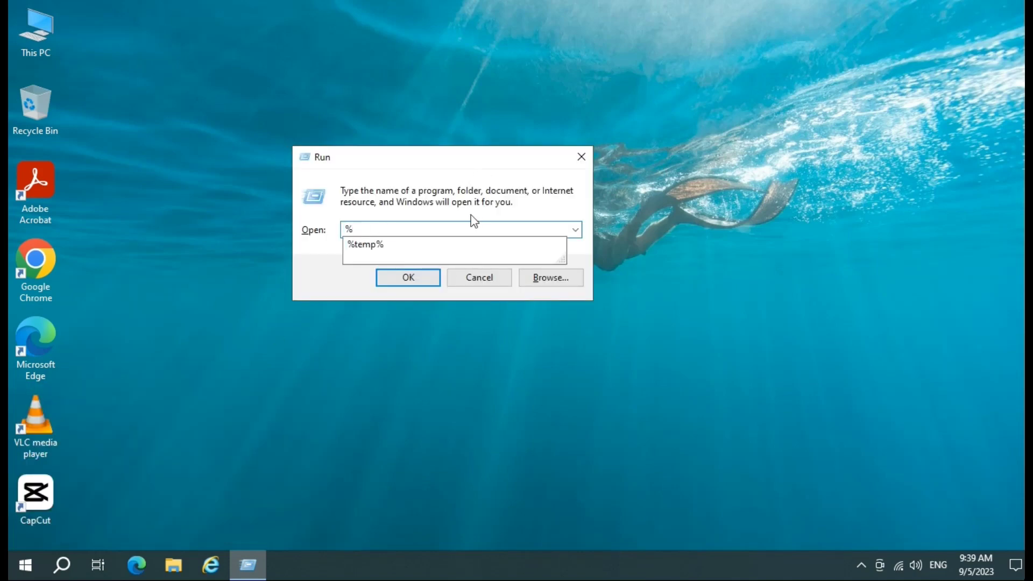
{"action": "type", "text": "temp%"}
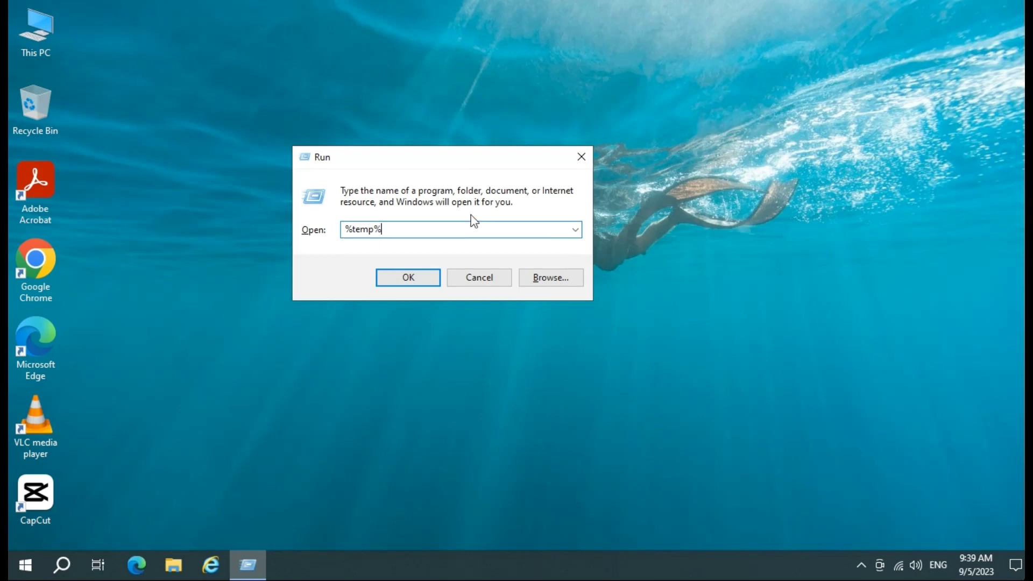
{"action": "key", "text": "Return"}
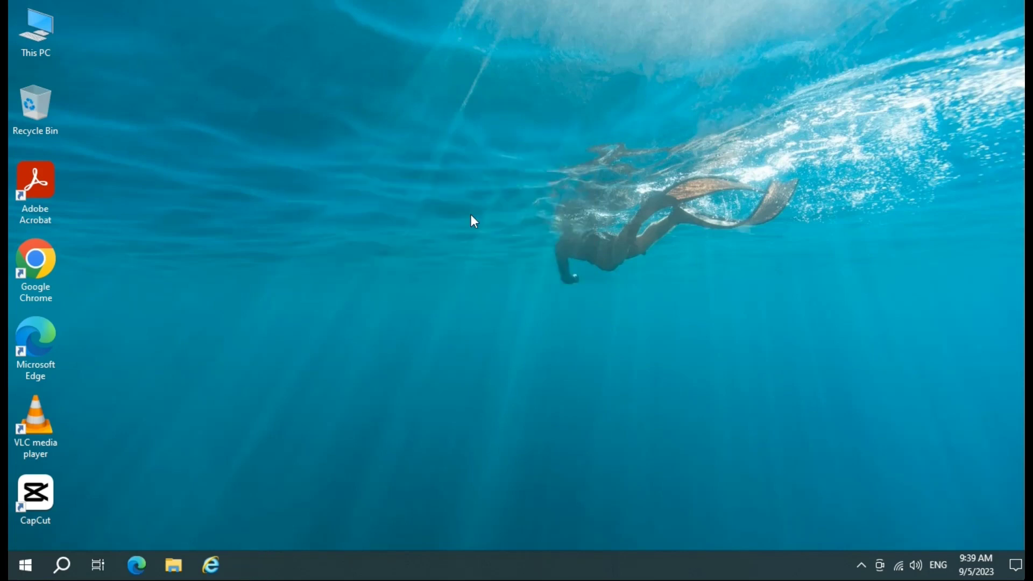
- Permanently delete all items in the user's Temp folder, granting administrator permission for all current items and skipping all files in use
{"action": "scroll", "coordinate": [468, 232], "scroll_direction": "down", "scroll_amount": 4}
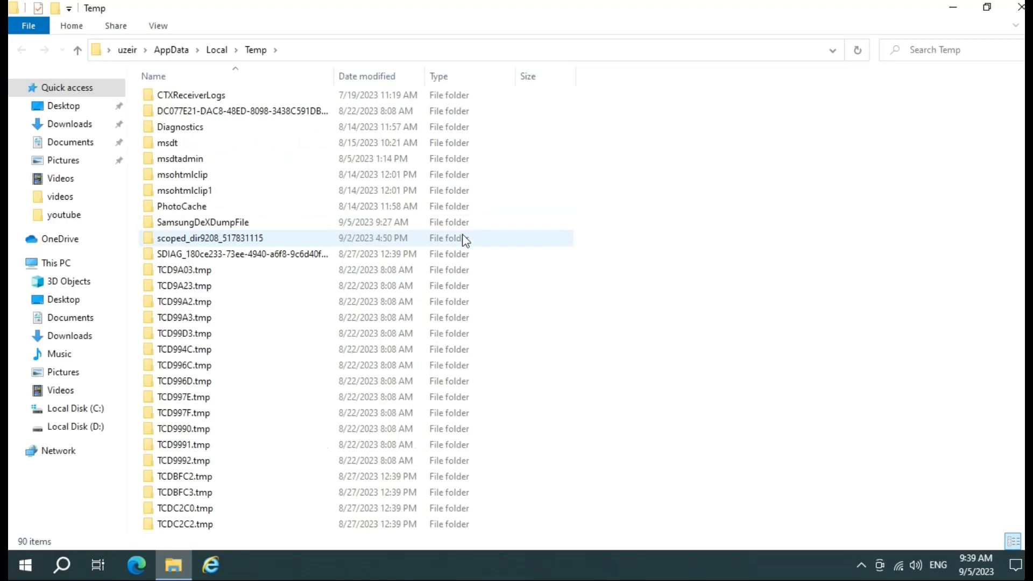
{"action": "scroll", "coordinate": [466, 240], "scroll_direction": "down", "scroll_amount": 15}
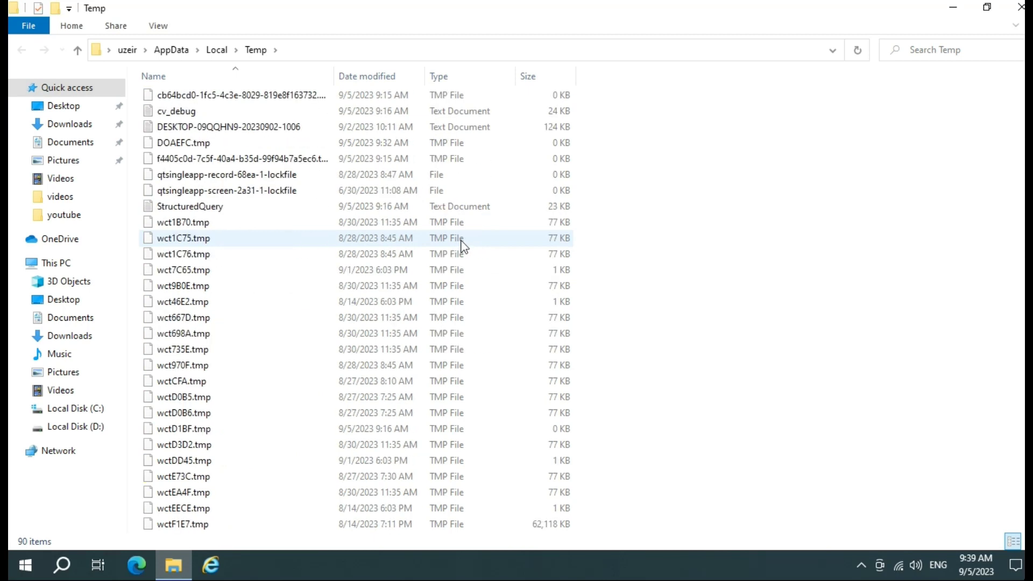
{"action": "key", "text": "ctrl+a"}
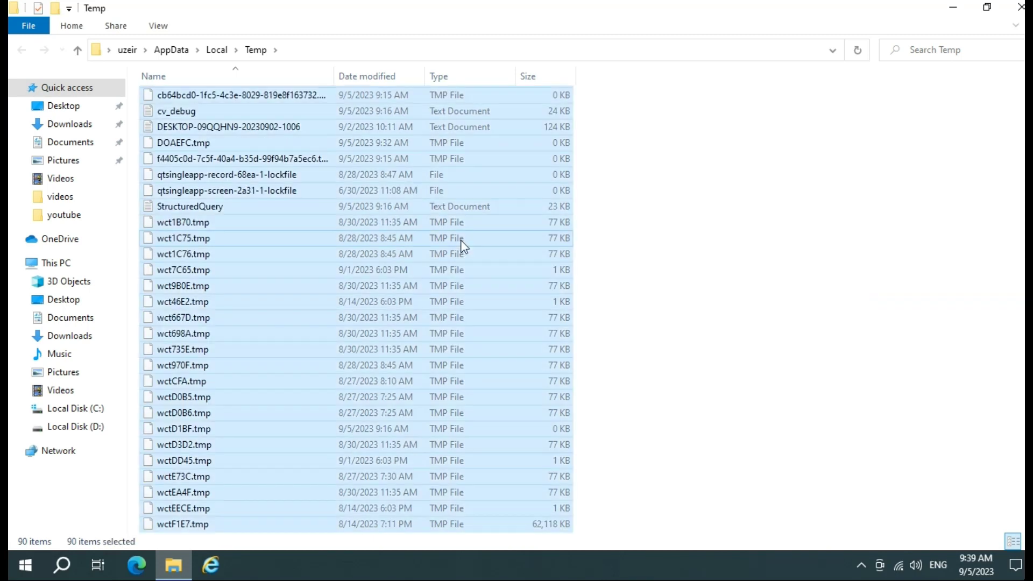
{"action": "key", "text": "shift+Delete"}
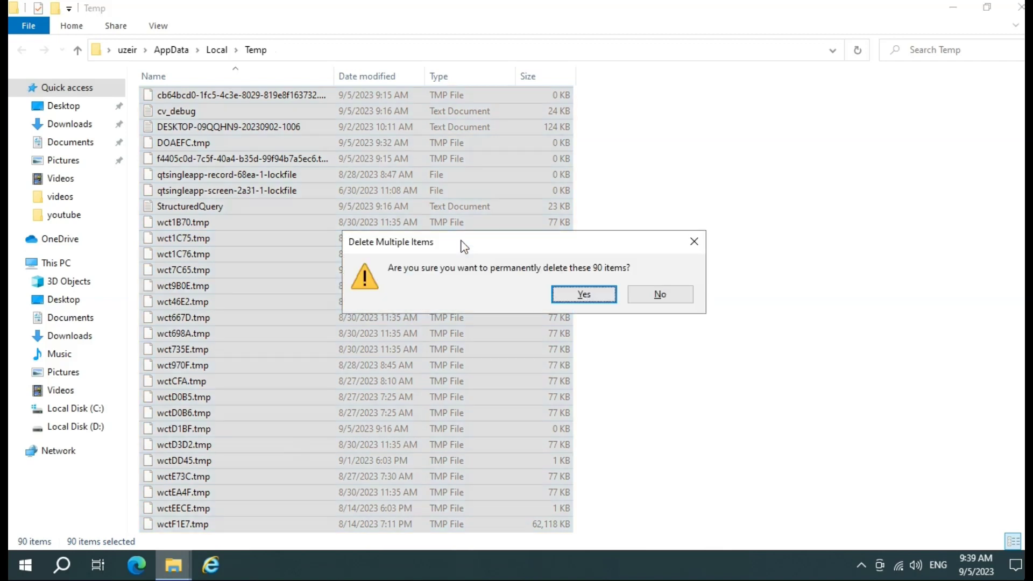
{"action": "left_click", "coordinate": [576, 299]}
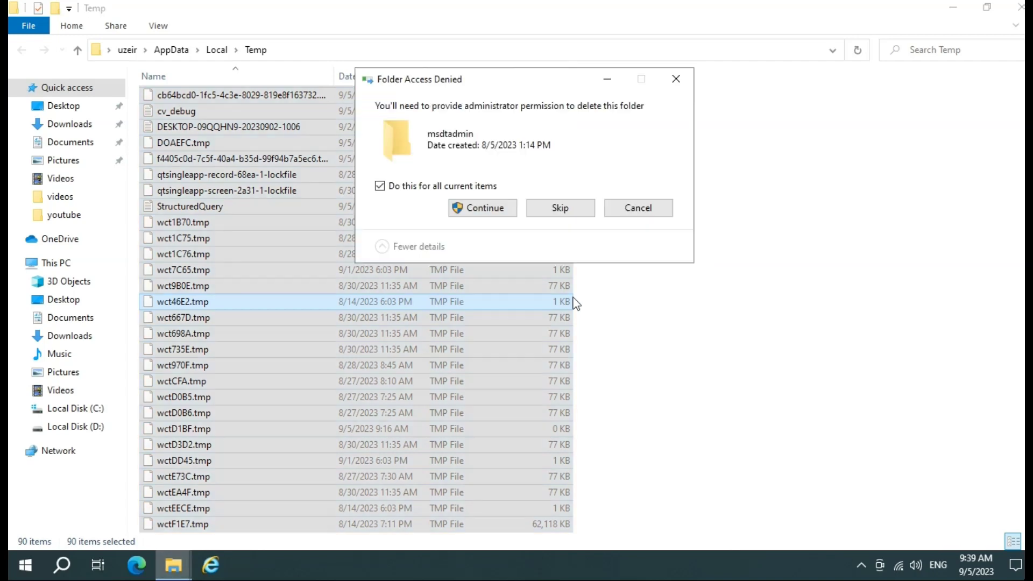
{"action": "left_click", "coordinate": [486, 186]}
{"action": "left_click", "coordinate": [474, 211]}
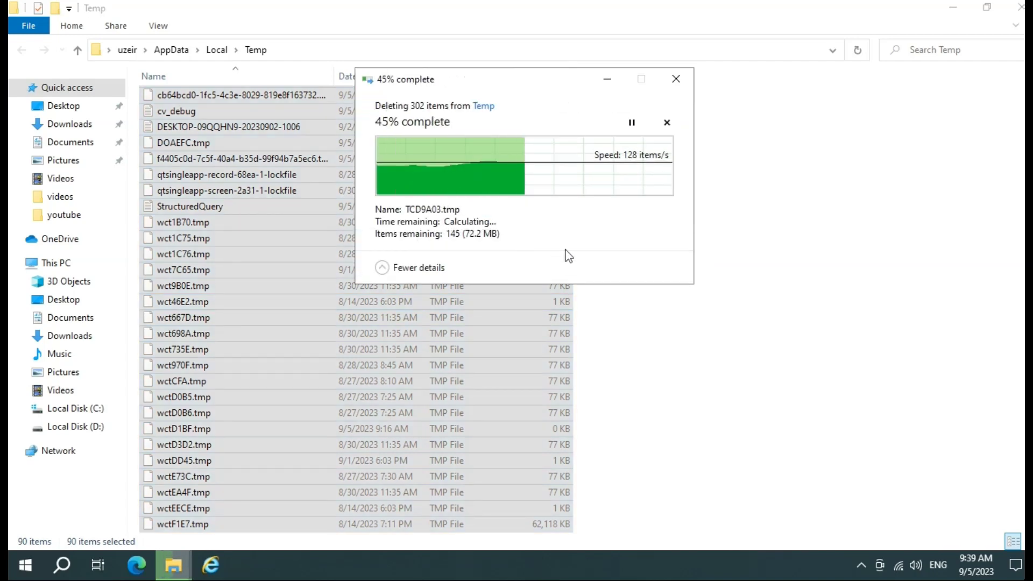
{"action": "left_click", "coordinate": [476, 209]}
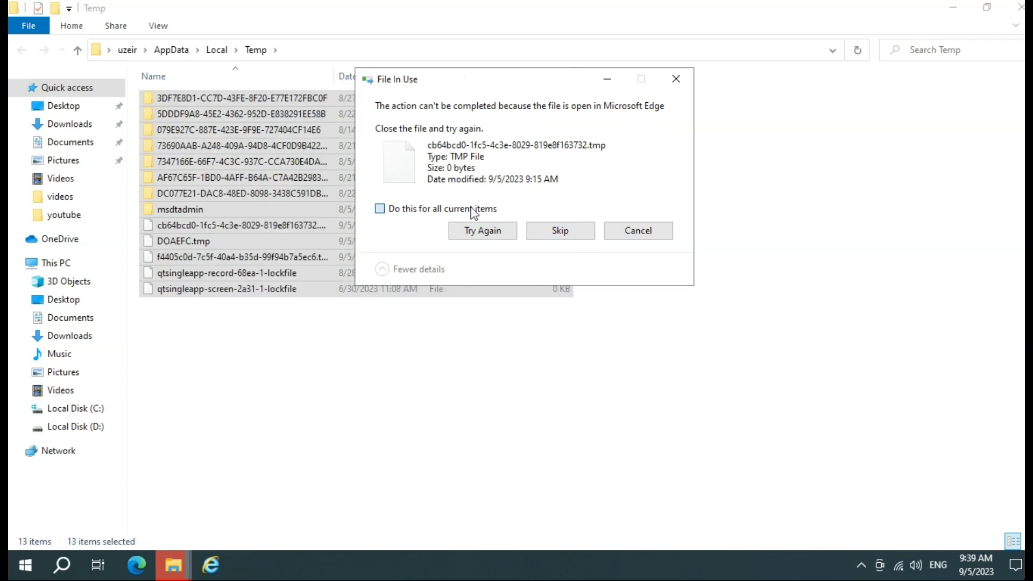
{"action": "left_click", "coordinate": [560, 231]}
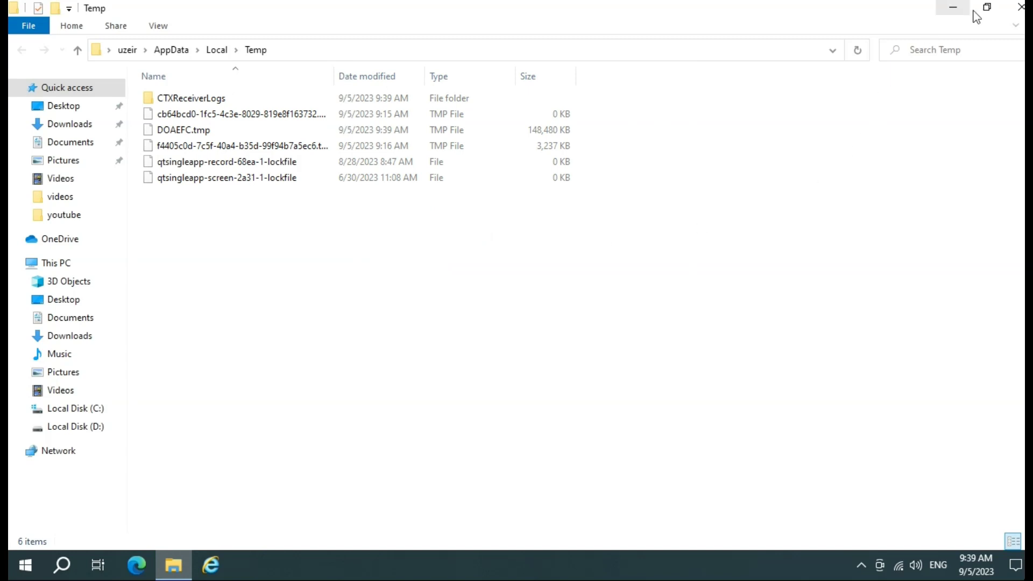
- Close the Temp folder window and open Disk Cleanup by running "cleanmgr" from the Run dialog
{"action": "left_click", "coordinate": [1018, 8]}
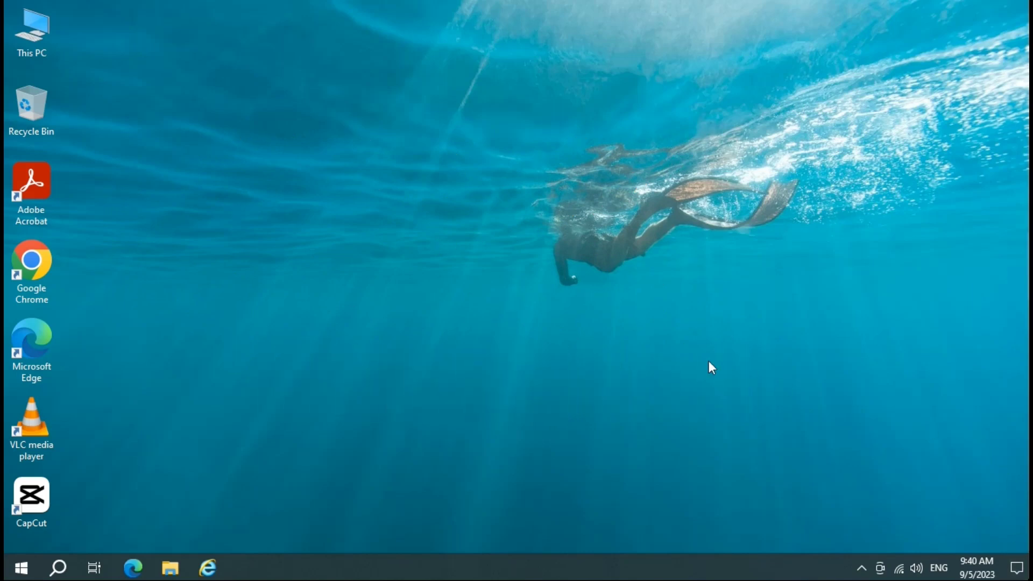
{"action": "key", "text": "super+r"}
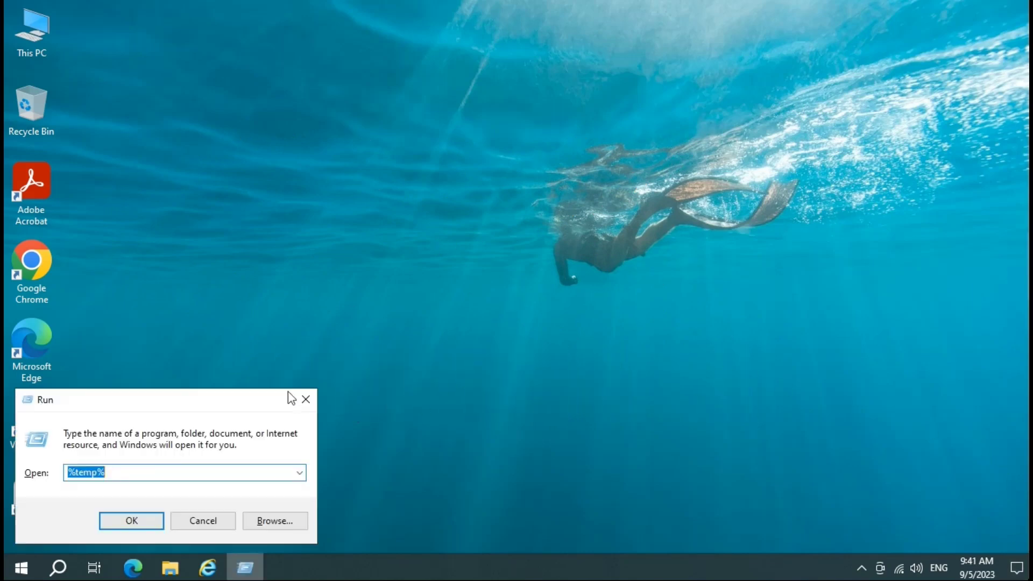
{"action": "type", "text": "cle"}
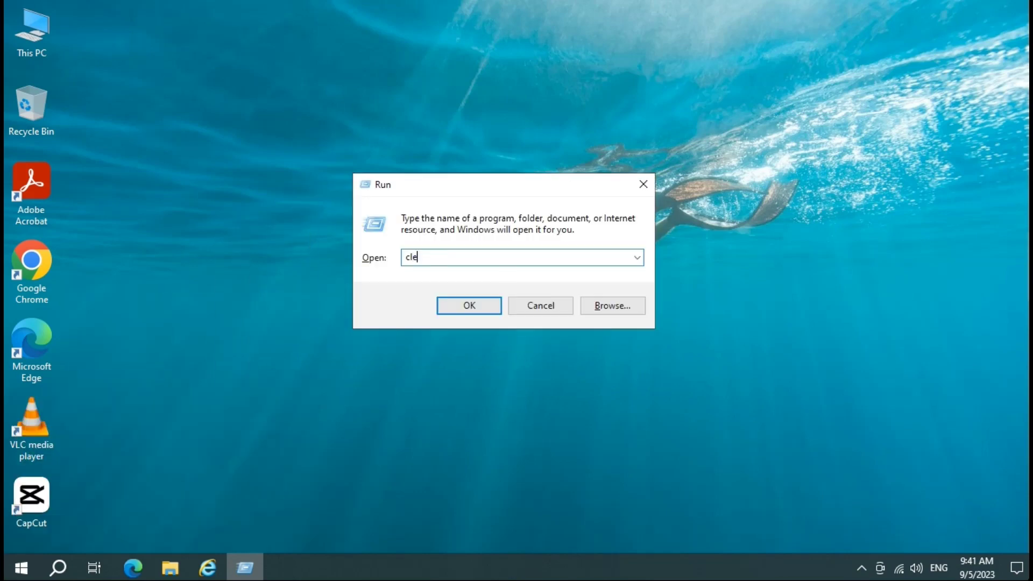
{"action": "type", "text": "anmgr"}
{"action": "left_click", "coordinate": [482, 314]}
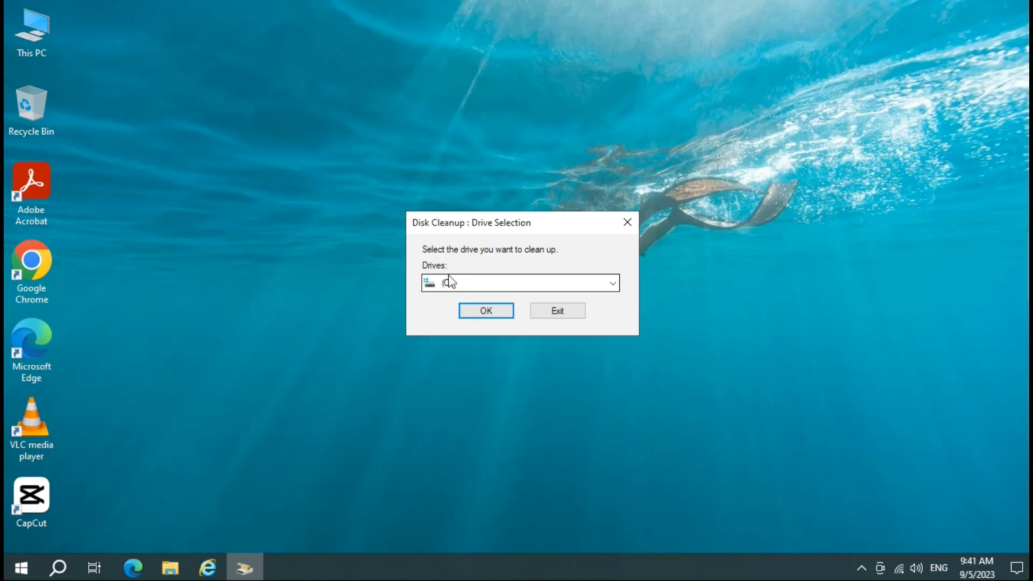
- Choose drive (C:) as the drive to clean up and start its Disk Cleanup scan
{"action": "left_click", "coordinate": [462, 285]}
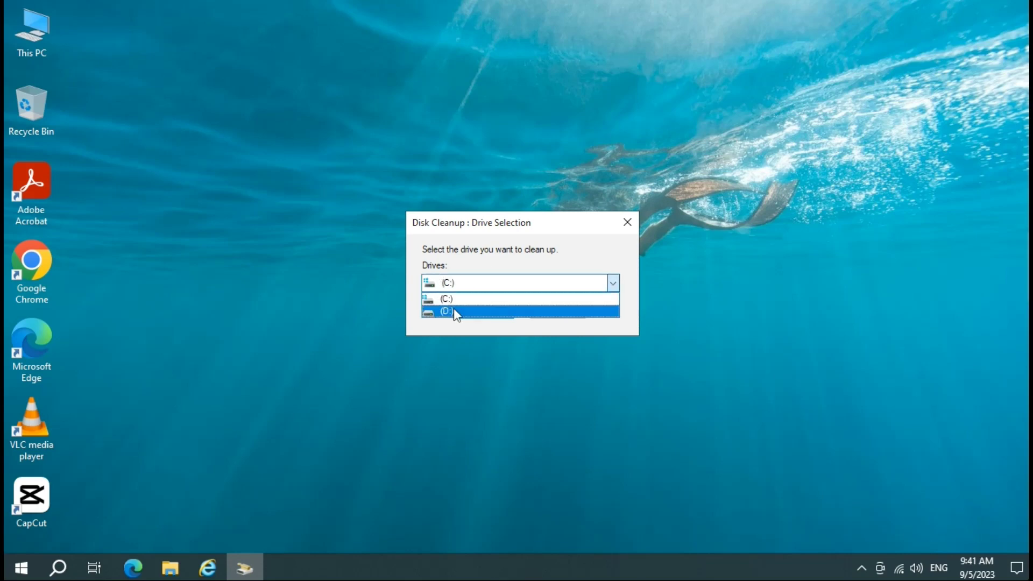
{"action": "left_click", "coordinate": [454, 300]}
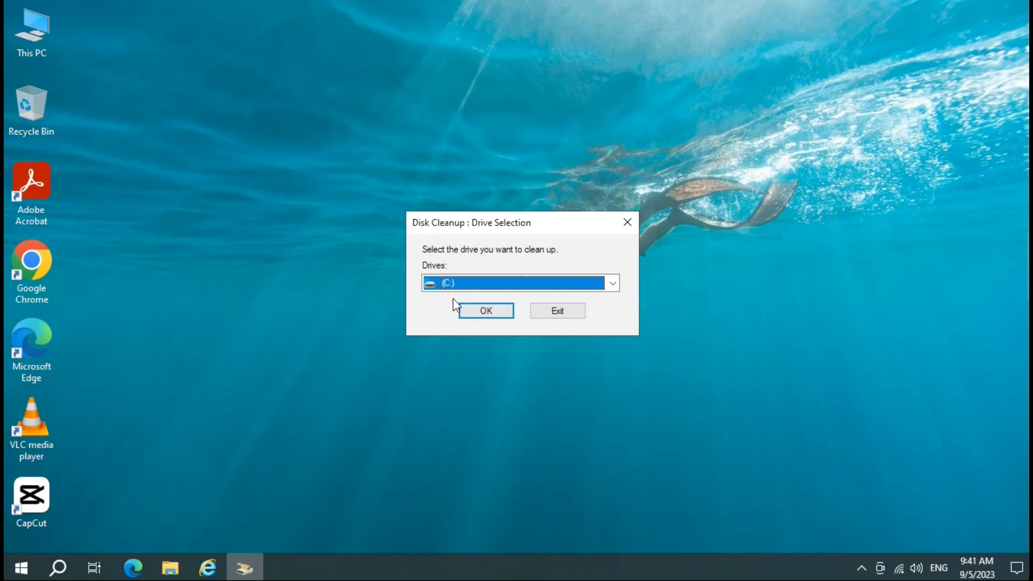
{"action": "left_click", "coordinate": [480, 312]}
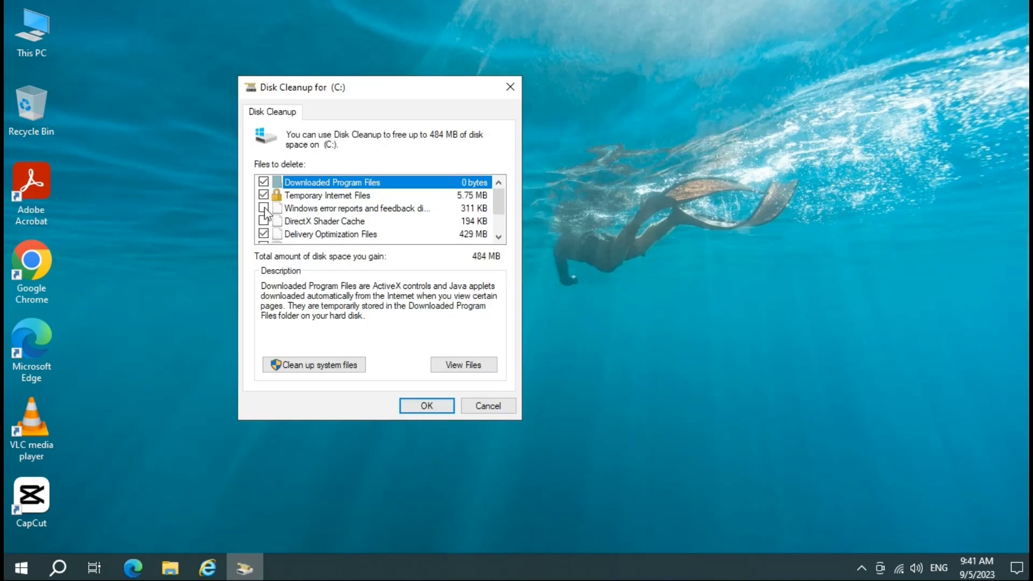
- Add Windows error reports and DirectX Shader Cache to the files to delete, check the remaining categories, and permanently delete all selected files
{"action": "left_click", "coordinate": [263, 208]}
{"action": "left_click", "coordinate": [263, 221]}
{"action": "scroll", "coordinate": [292, 224], "scroll_direction": "down", "scroll_amount": 1}
{"action": "scroll", "coordinate": [292, 224], "scroll_direction": "up", "scroll_amount": 1}
{"action": "scroll", "coordinate": [292, 225], "scroll_direction": "down", "scroll_amount": 1}
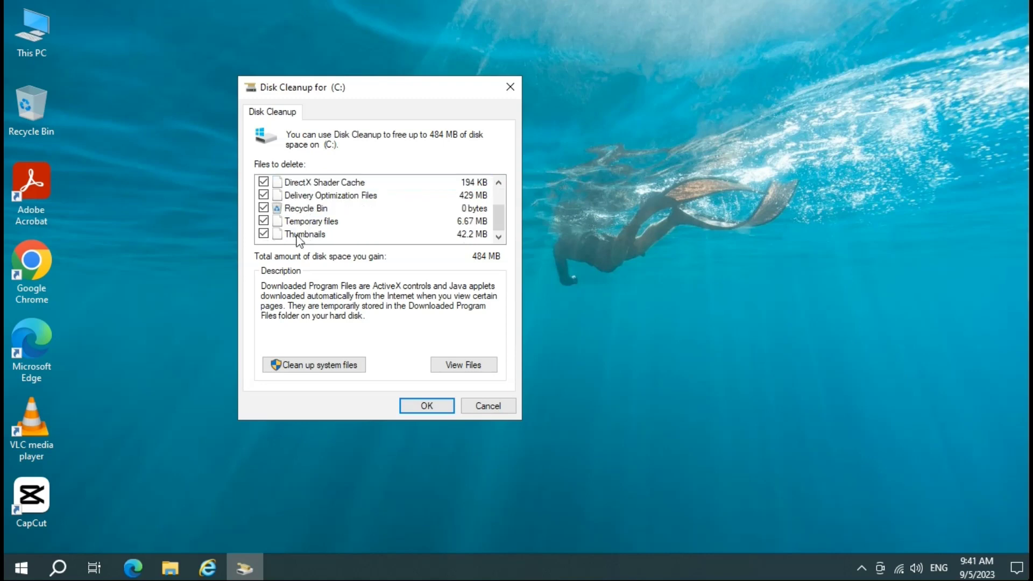
{"action": "scroll", "coordinate": [311, 204], "scroll_direction": "up", "scroll_amount": 1}
{"action": "scroll", "coordinate": [312, 203], "scroll_direction": "down", "scroll_amount": 1}
{"action": "left_click", "coordinate": [426, 406]}
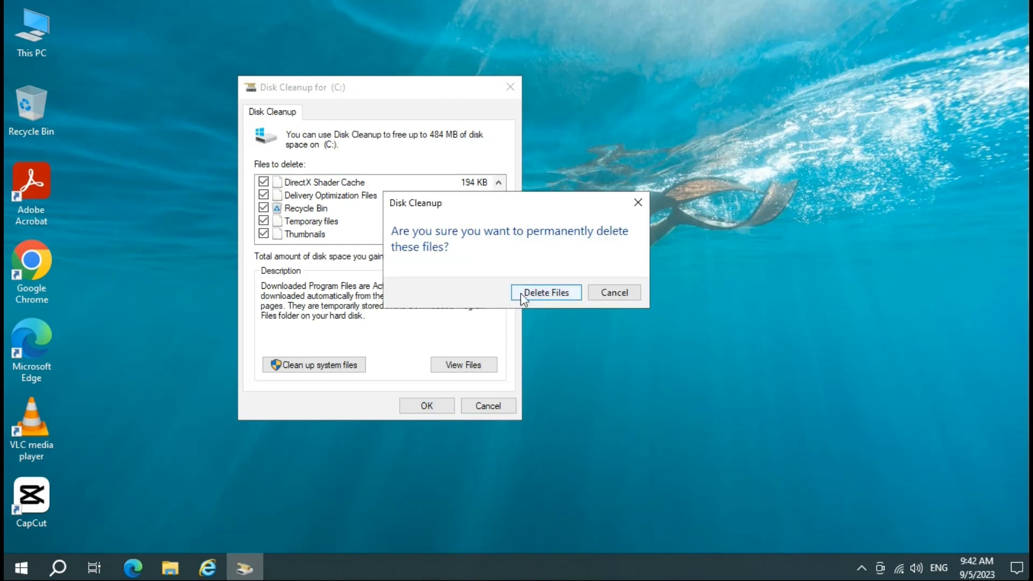
{"action": "left_click", "coordinate": [546, 292]}
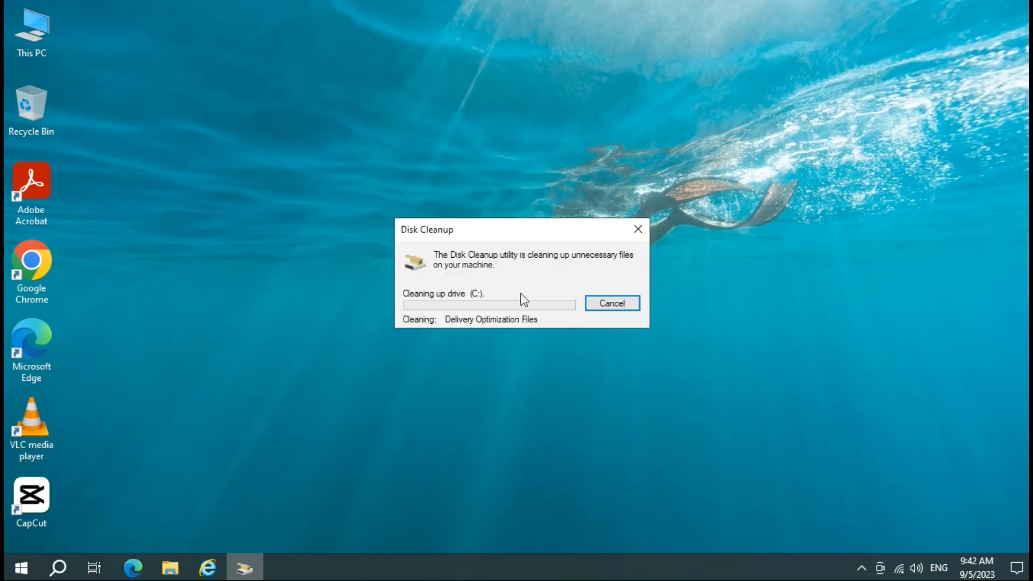